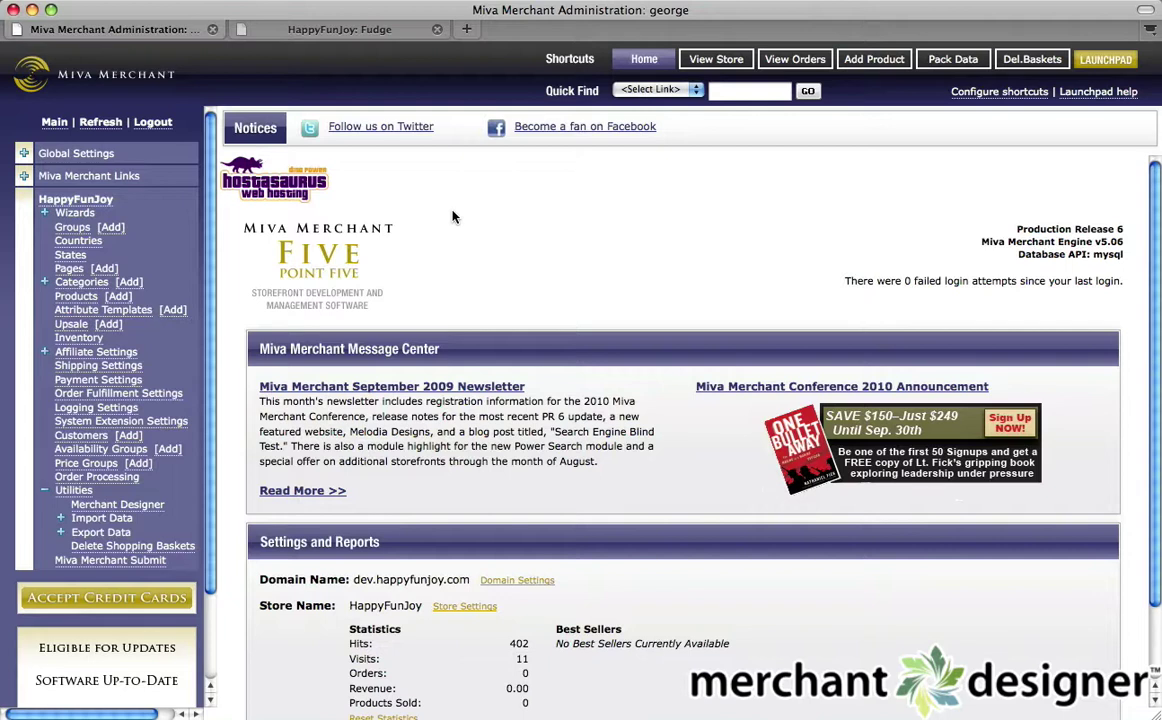
Step: Show the store's category list, with tempcat1 through tempcat4
{"action": "left_click", "coordinate": [78, 284]}
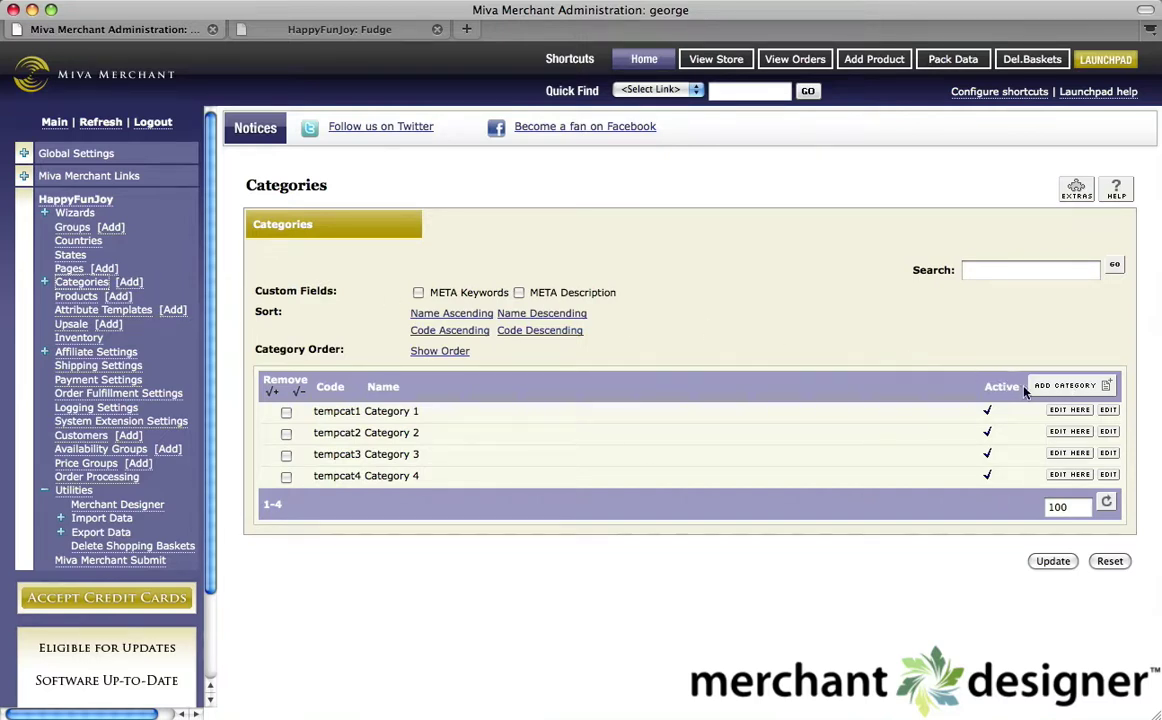
{"action": "left_click", "coordinate": [1133, 390]}
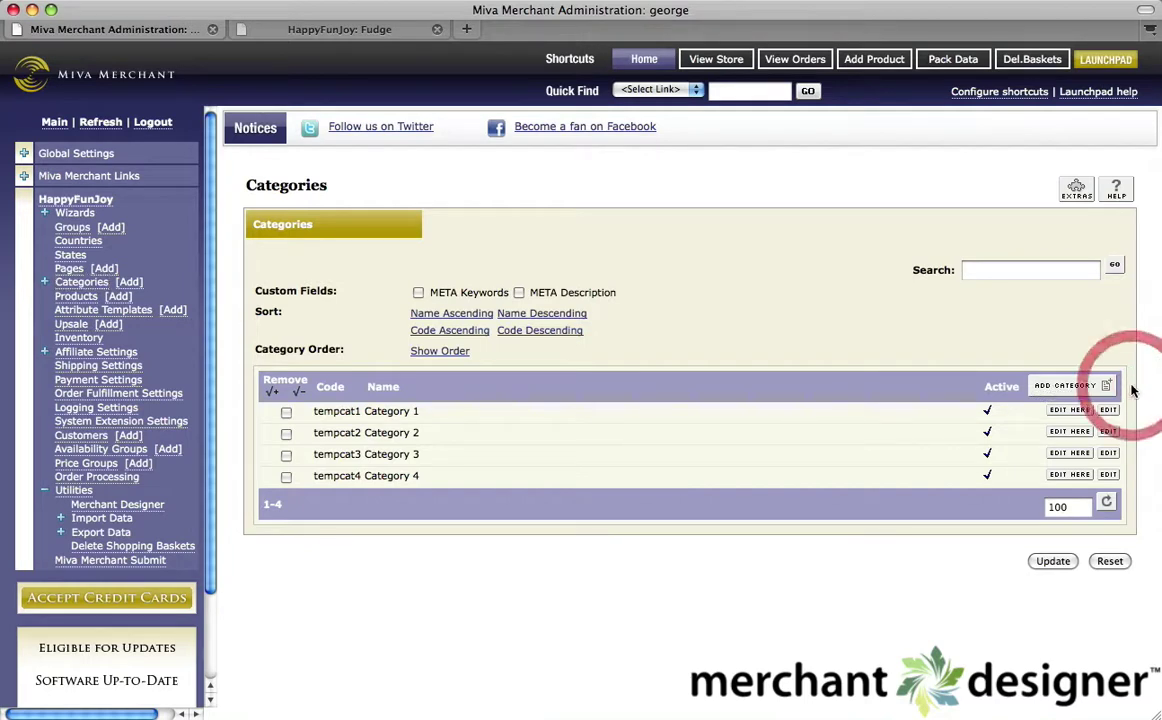
Step: Add a category with code 'fudge' and name 'Fudge Delights', then view the storefront
{"action": "left_click", "coordinate": [129, 284]}
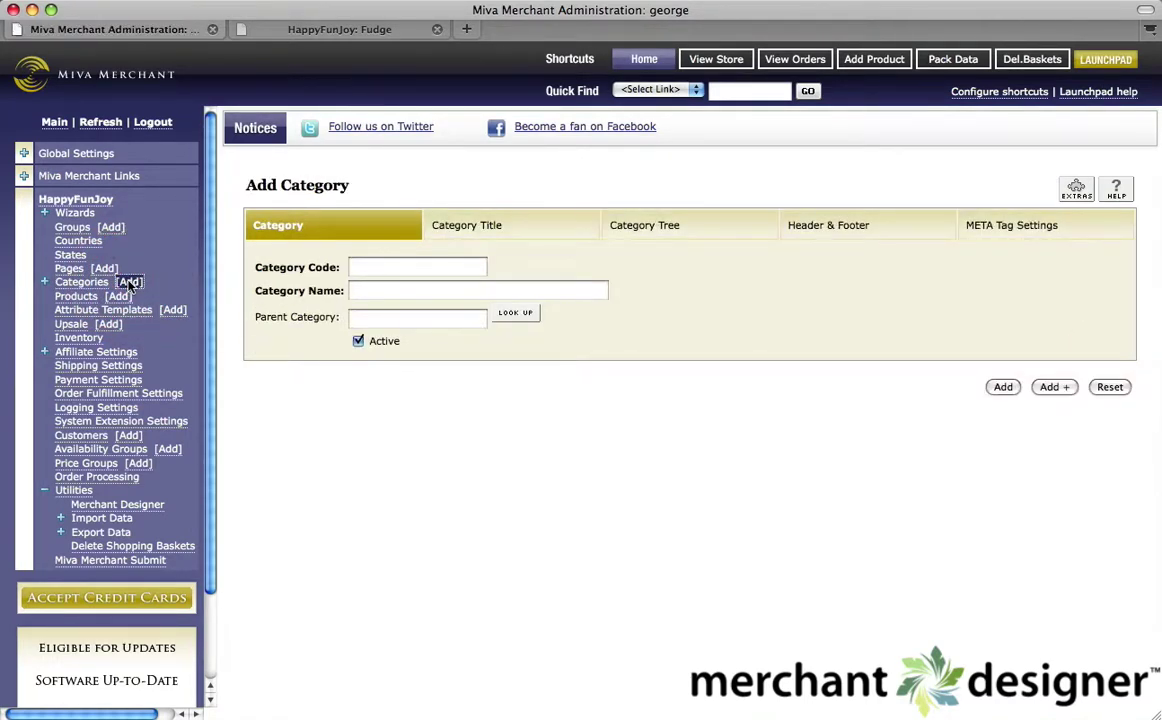
{"action": "left_click", "coordinate": [418, 269]}
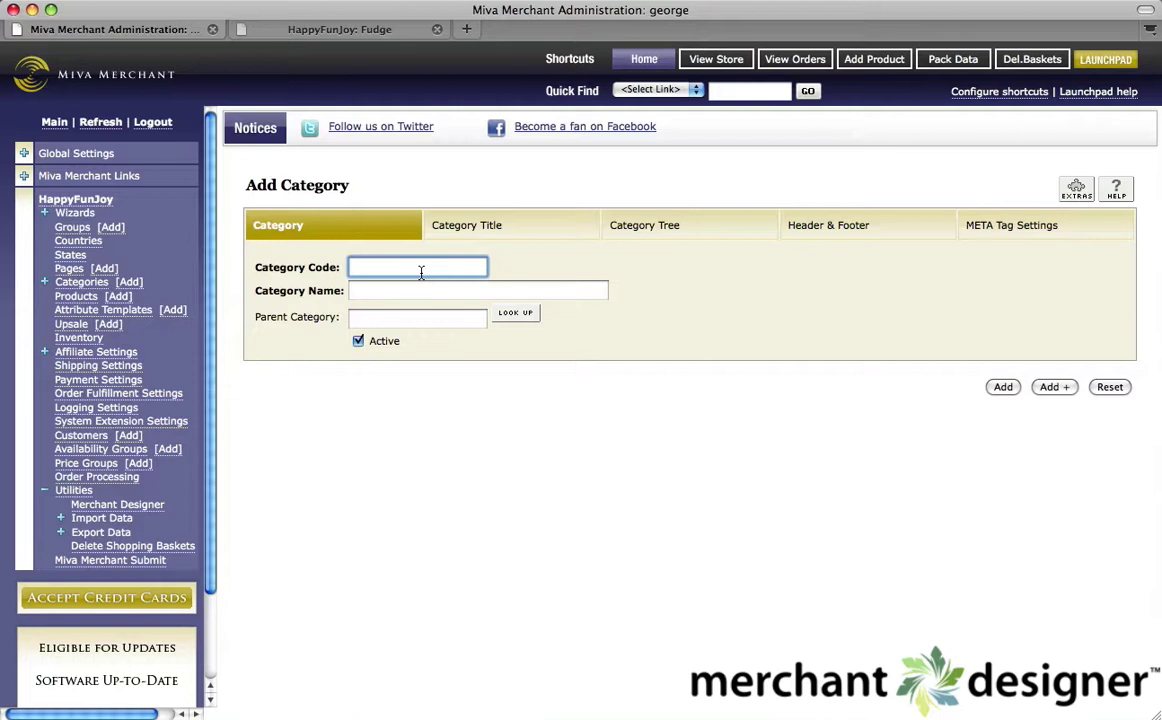
{"action": "type", "text": "fudge"}
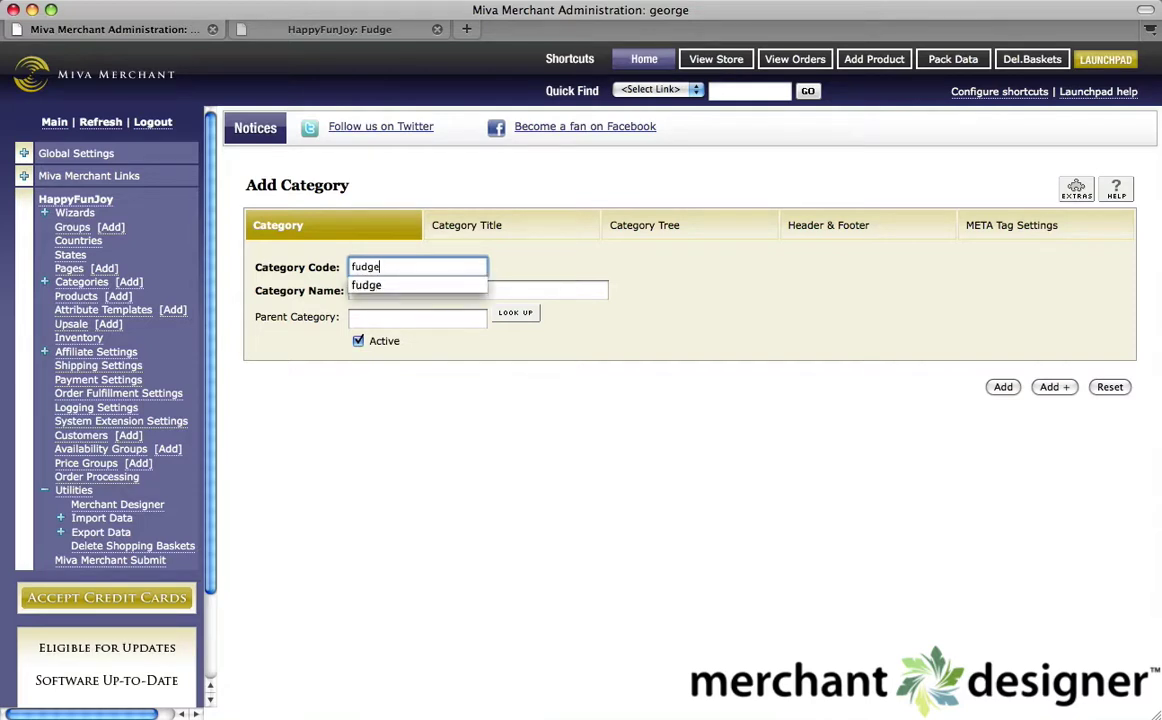
{"action": "left_click", "coordinate": [478, 290]}
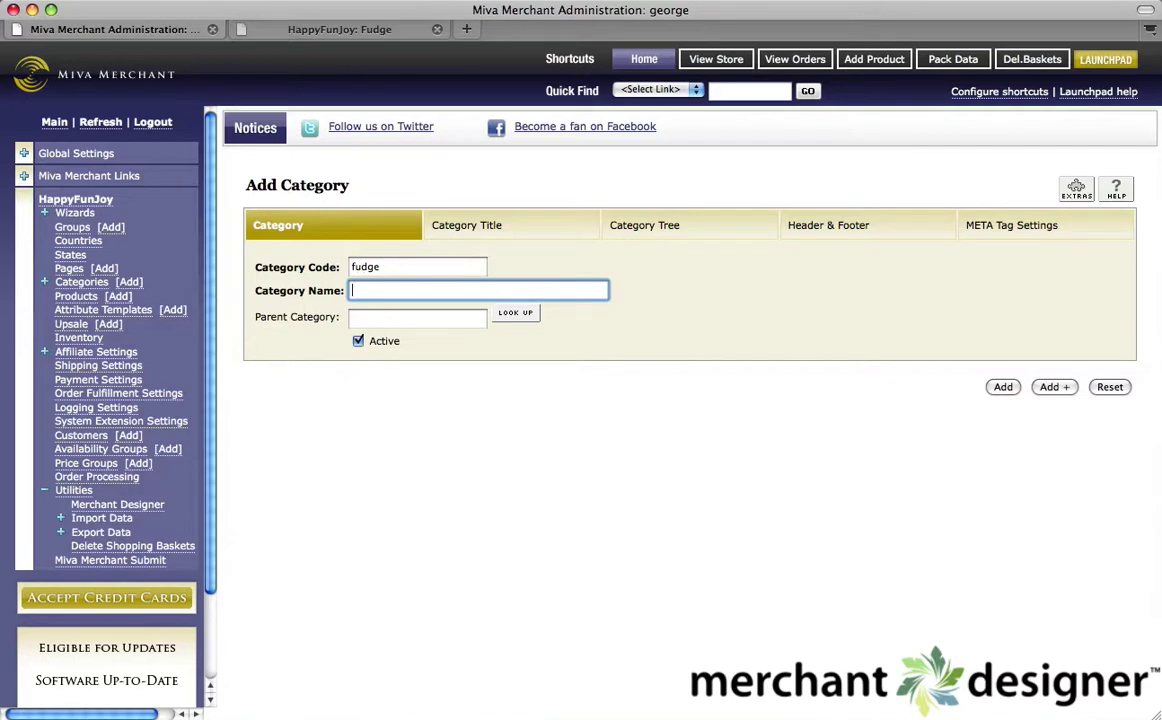
{"action": "type", "text": "De"}
{"action": "key", "text": "BackSpace"}
{"action": "key", "text": "BackSpace"}
{"action": "type", "text": "Fudge"}
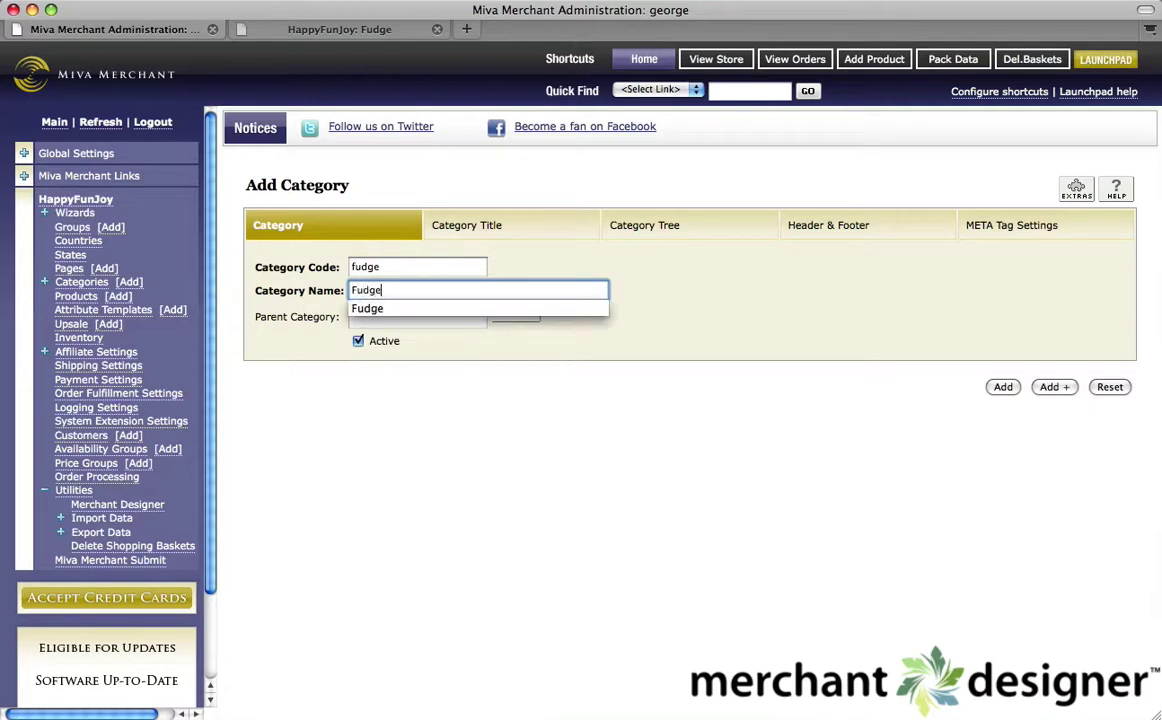
{"action": "type", "text": " Delights"}
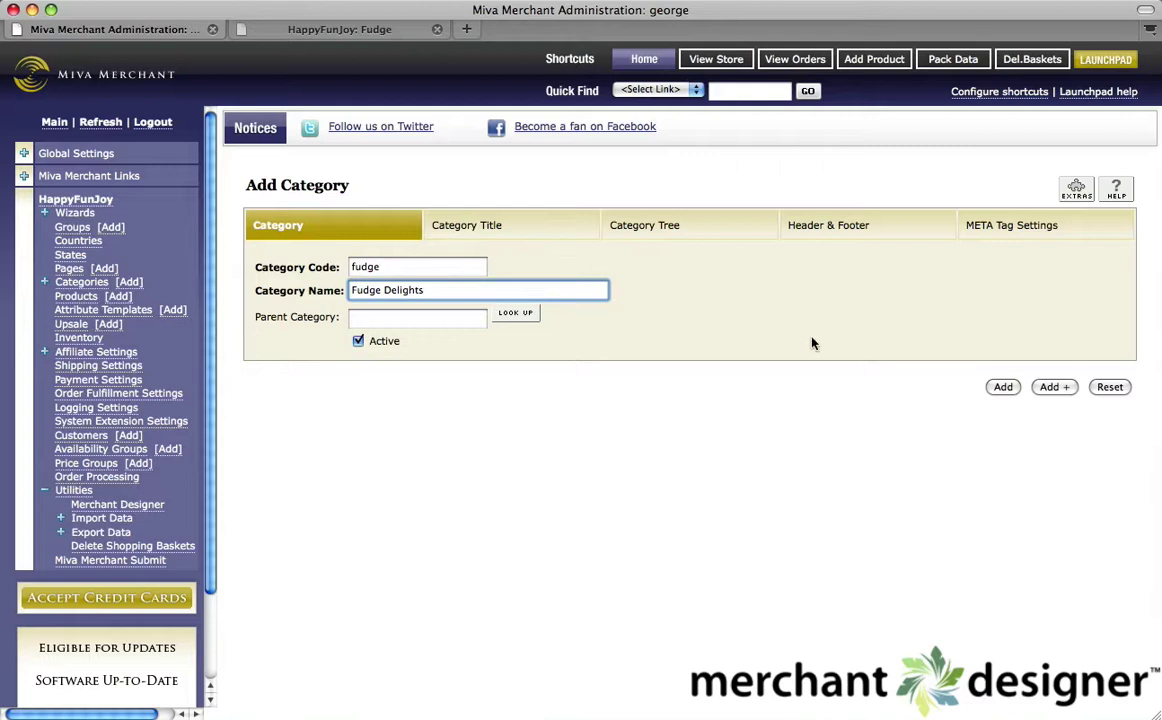
{"action": "left_click", "coordinate": [1003, 387]}
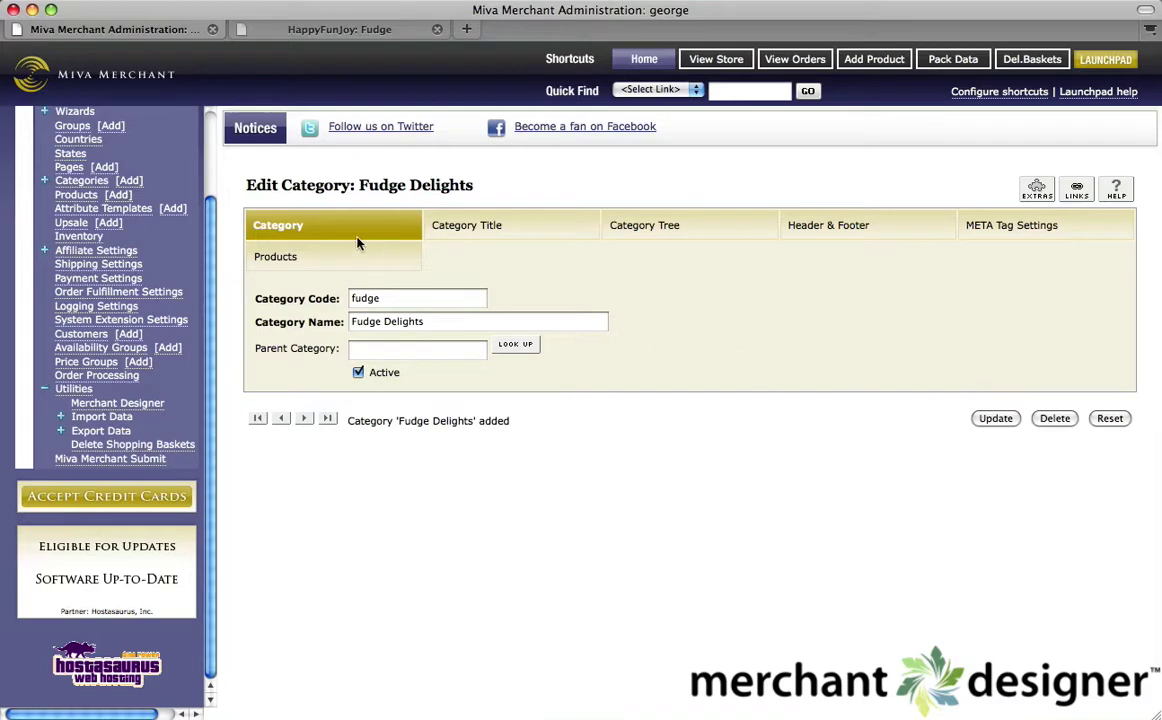
{"action": "left_click", "coordinate": [352, 29]}
Step: Confirm the storefront's Fudge Delights page is empty, then go back to its admin edit page
{"action": "left_click", "coordinate": [178, 124]}
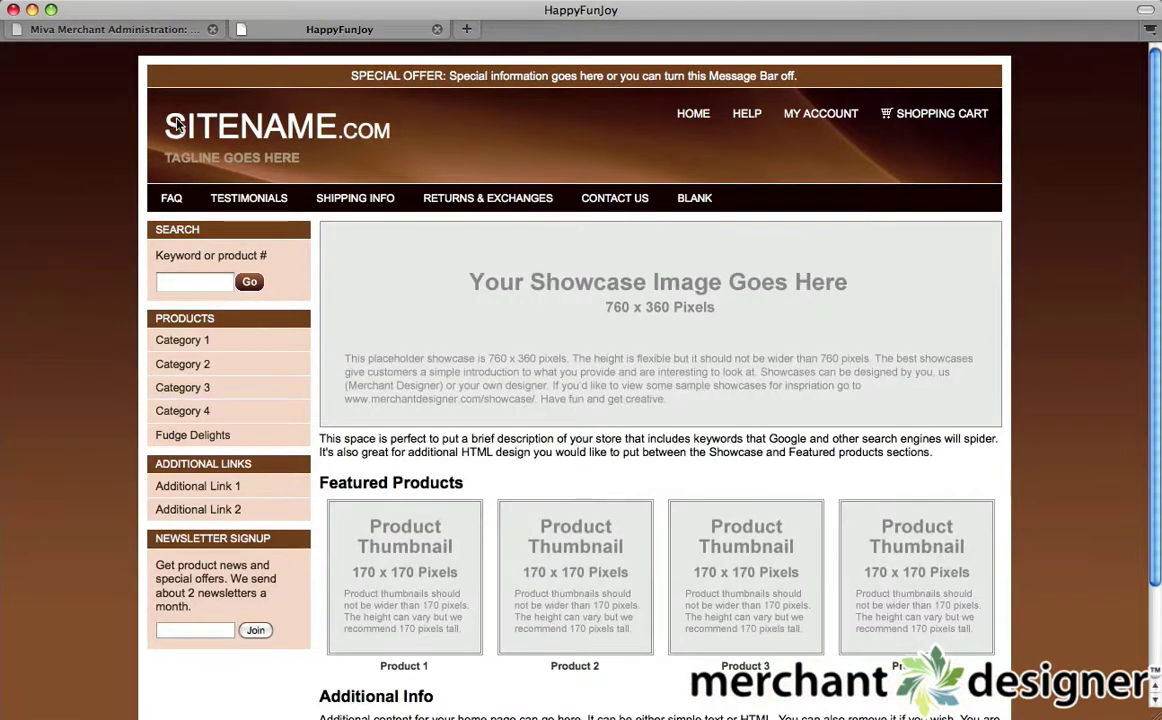
{"action": "left_click", "coordinate": [259, 434]}
{"action": "left_click", "coordinate": [212, 437]}
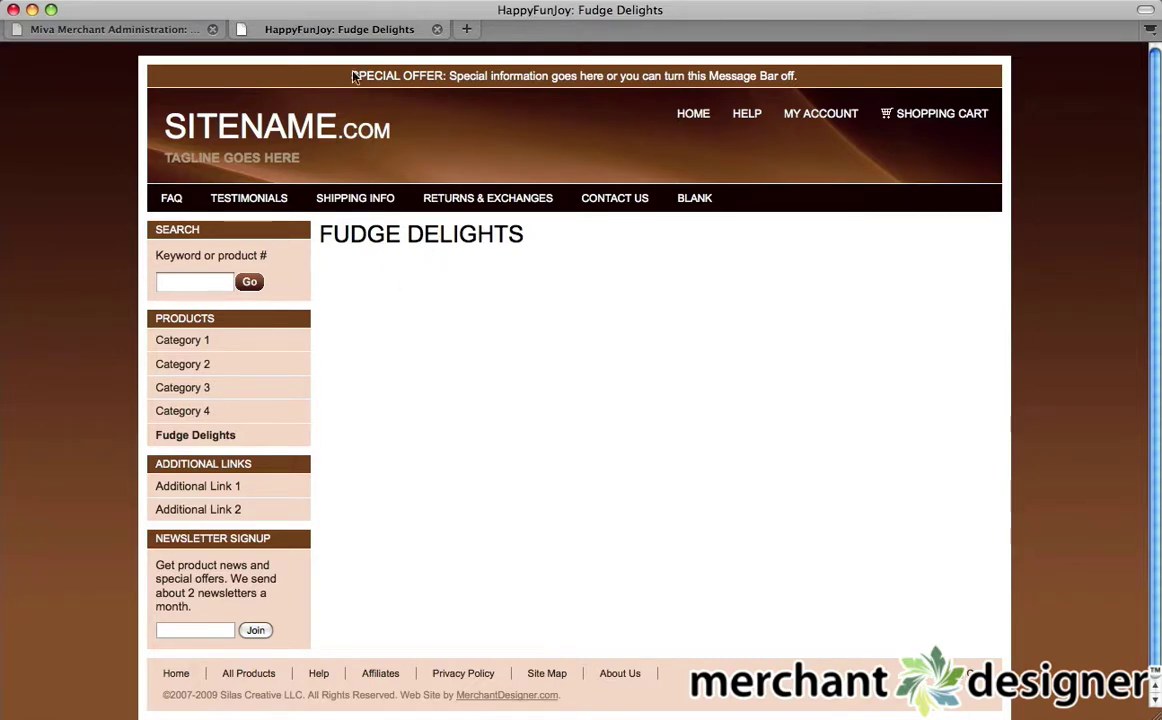
{"action": "left_click", "coordinate": [148, 29]}
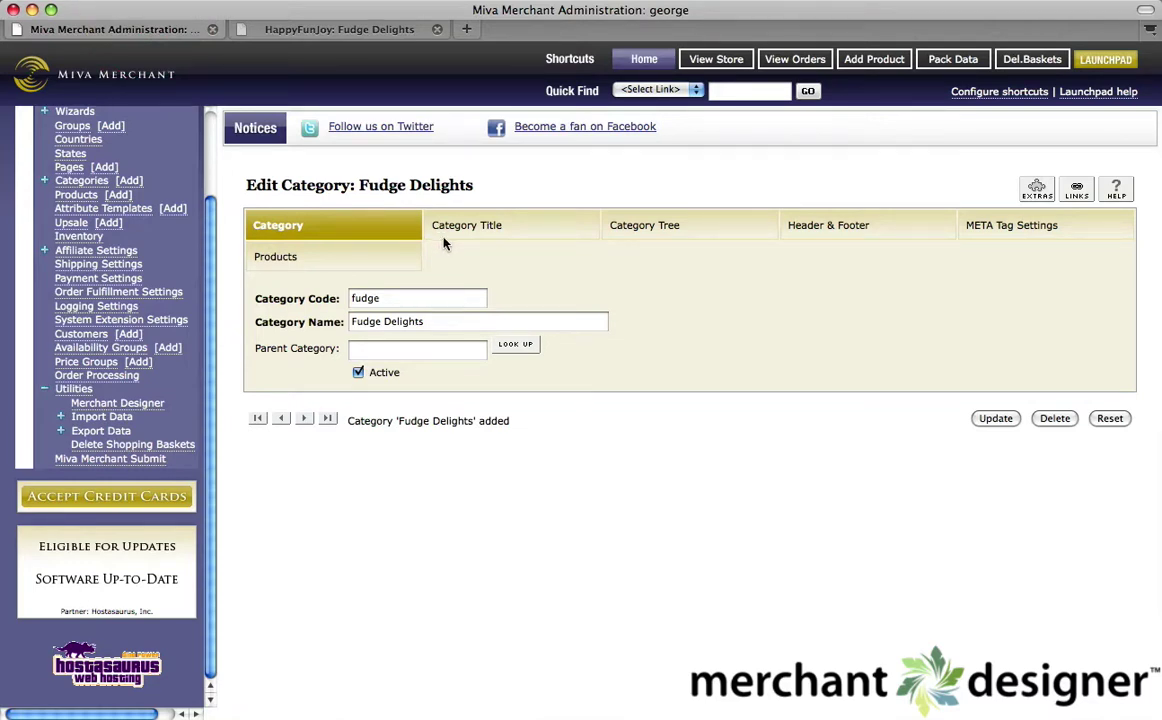
Step: Paste the fudge description into the Fudge Delights header field and save it
{"action": "left_click", "coordinate": [831, 228]}
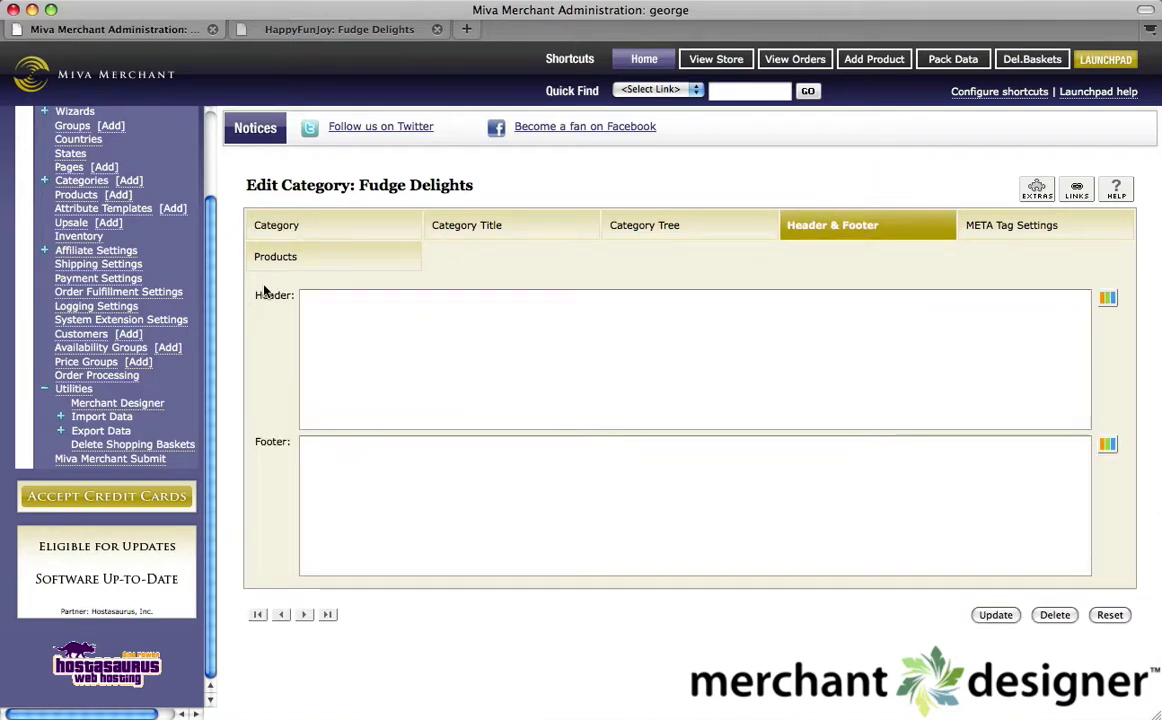
{"action": "left_click_drag", "start_coordinate": [265, 290], "coordinate": [306, 319]}
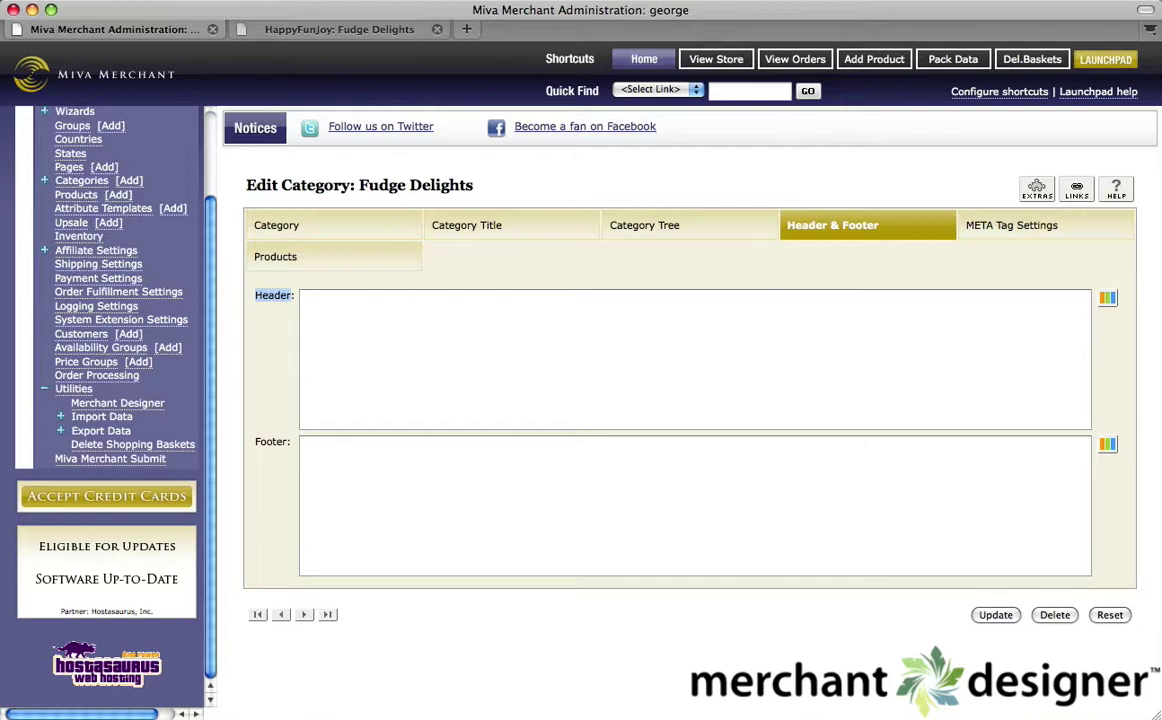
{"action": "left_click", "coordinate": [366, 364]}
{"action": "left_click", "coordinate": [371, 318]}
{"action": "key", "text": "super+v"}
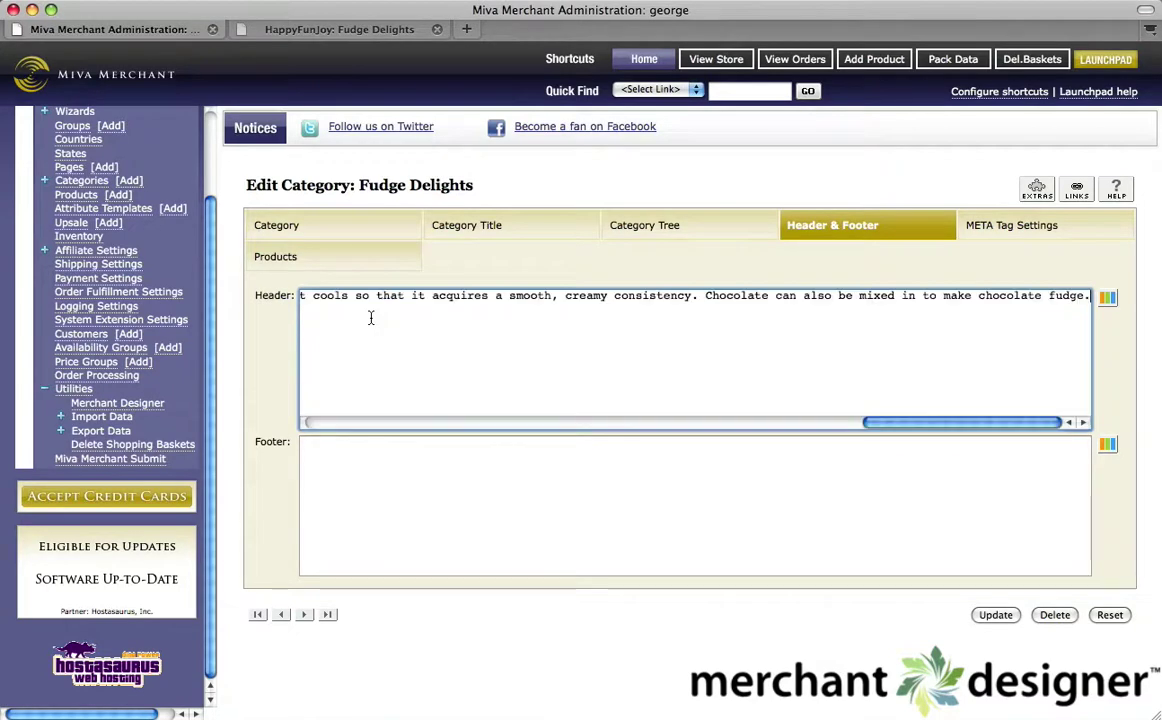
{"action": "left_click_drag", "start_coordinate": [944, 420], "coordinate": [334, 422]}
{"action": "left_click", "coordinate": [995, 615]}
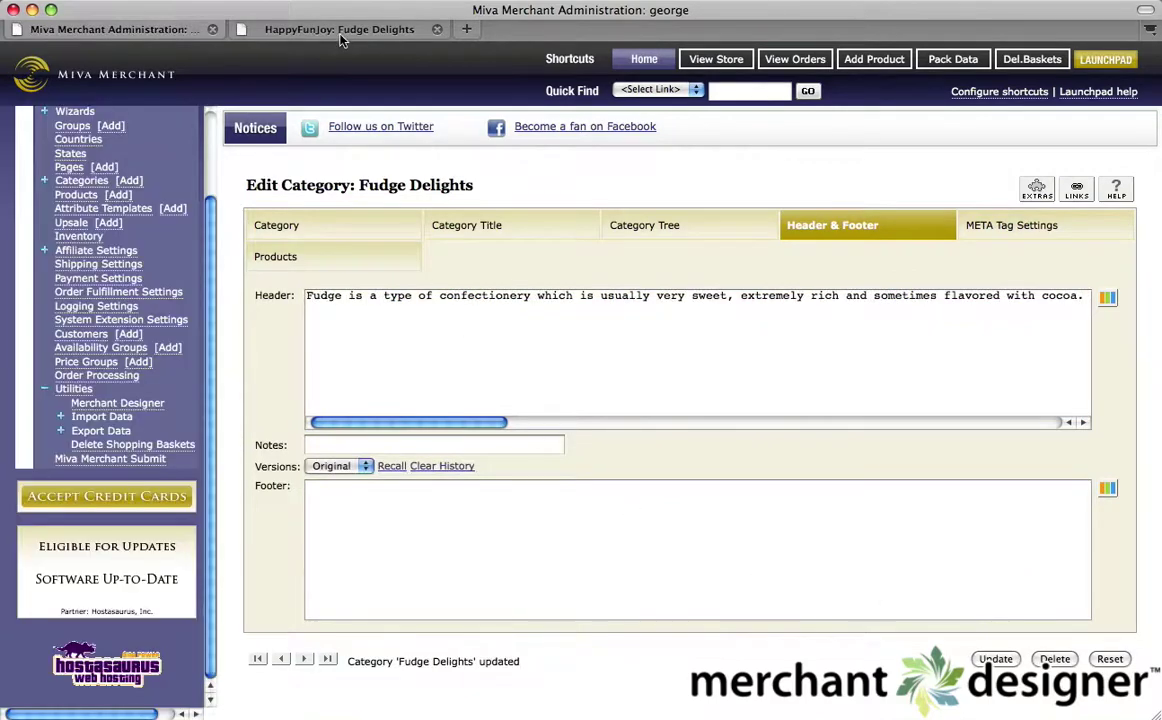
Step: Reload the storefront Fudge Delights page to show the fudge paragraph, then return to admin
{"action": "left_click", "coordinate": [341, 30]}
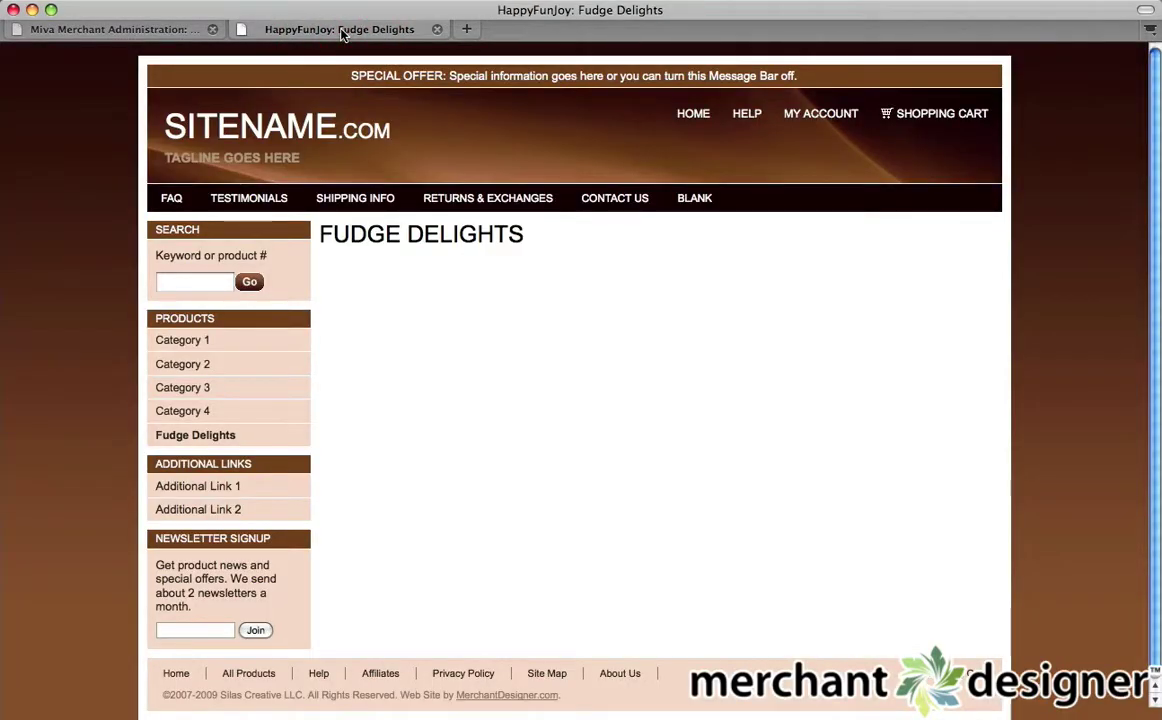
{"action": "key", "text": "super+r"}
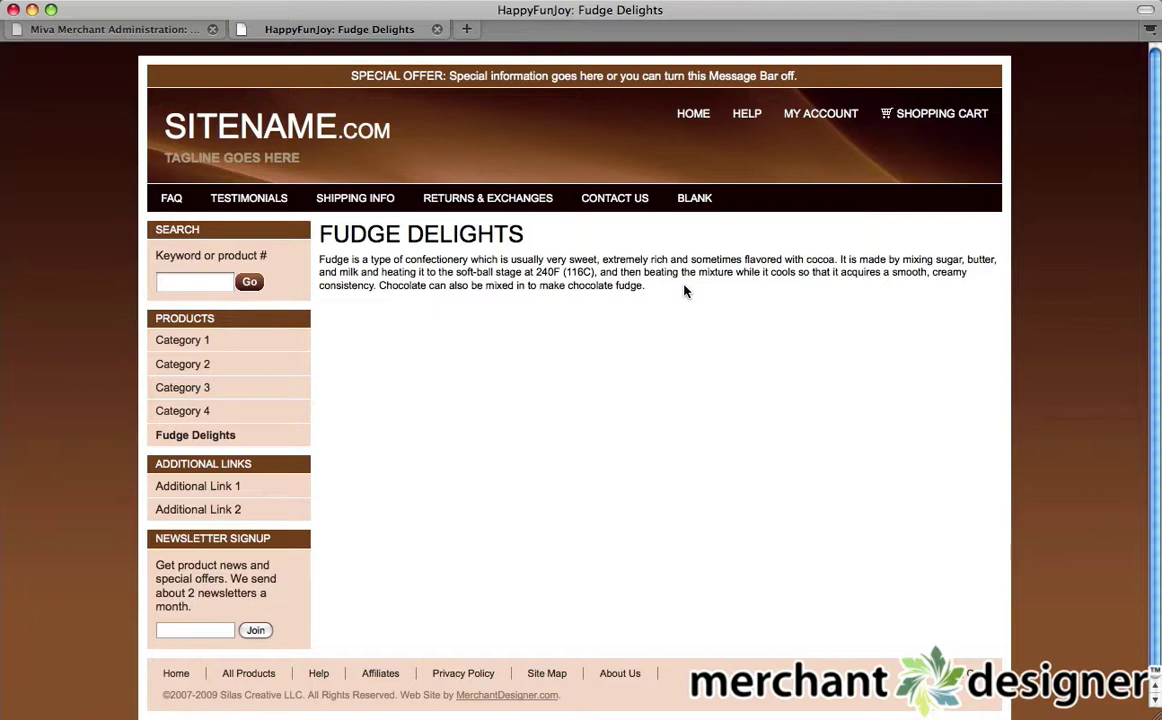
{"action": "left_click", "coordinate": [160, 33]}
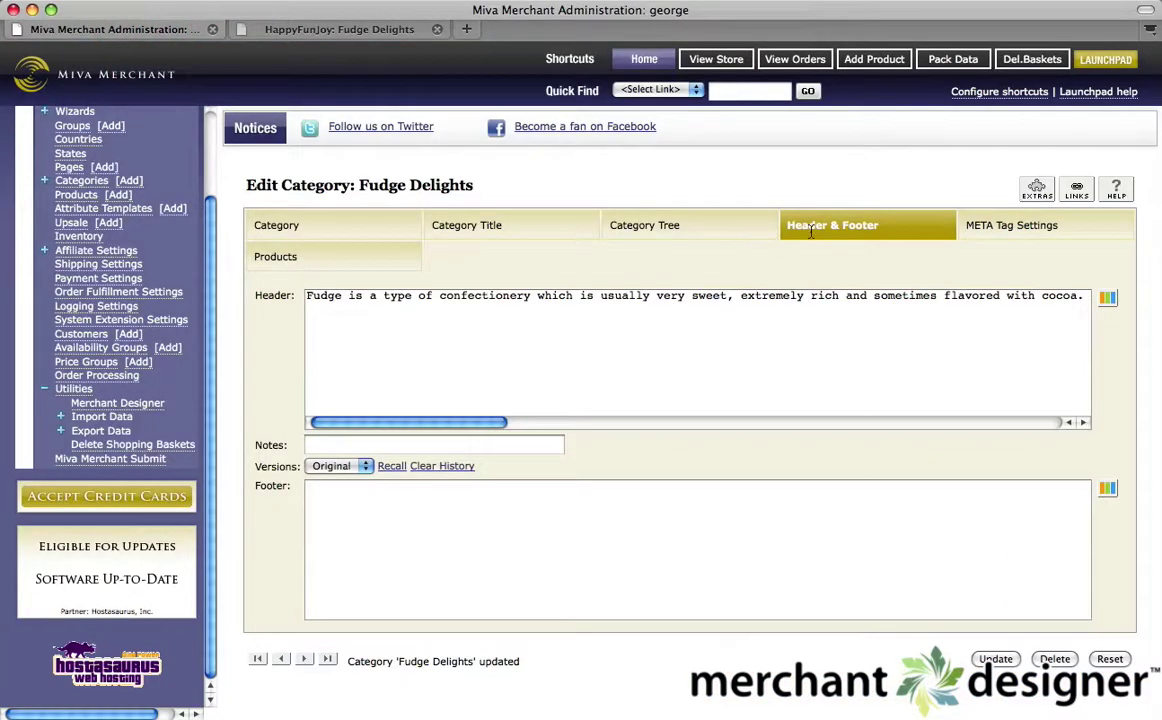
Step: Assign products choc01–choc04 to Fudge Delights and save the assignments
{"action": "left_click", "coordinate": [288, 259]}
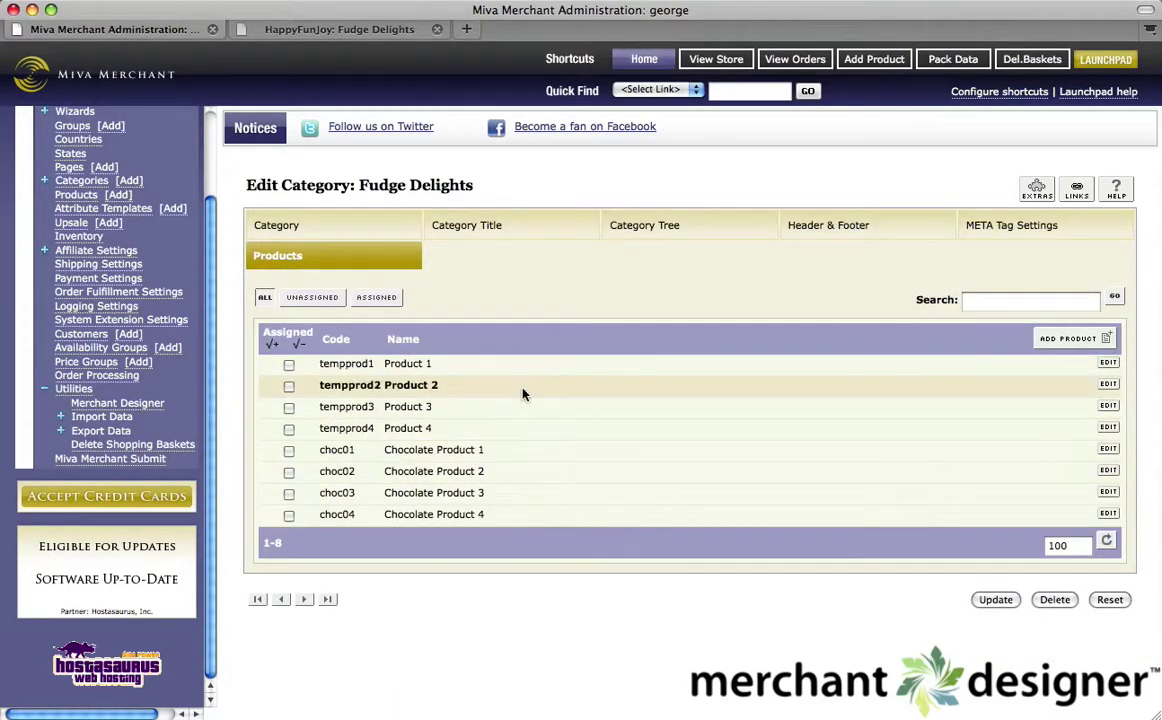
{"action": "left_click", "coordinate": [289, 450]}
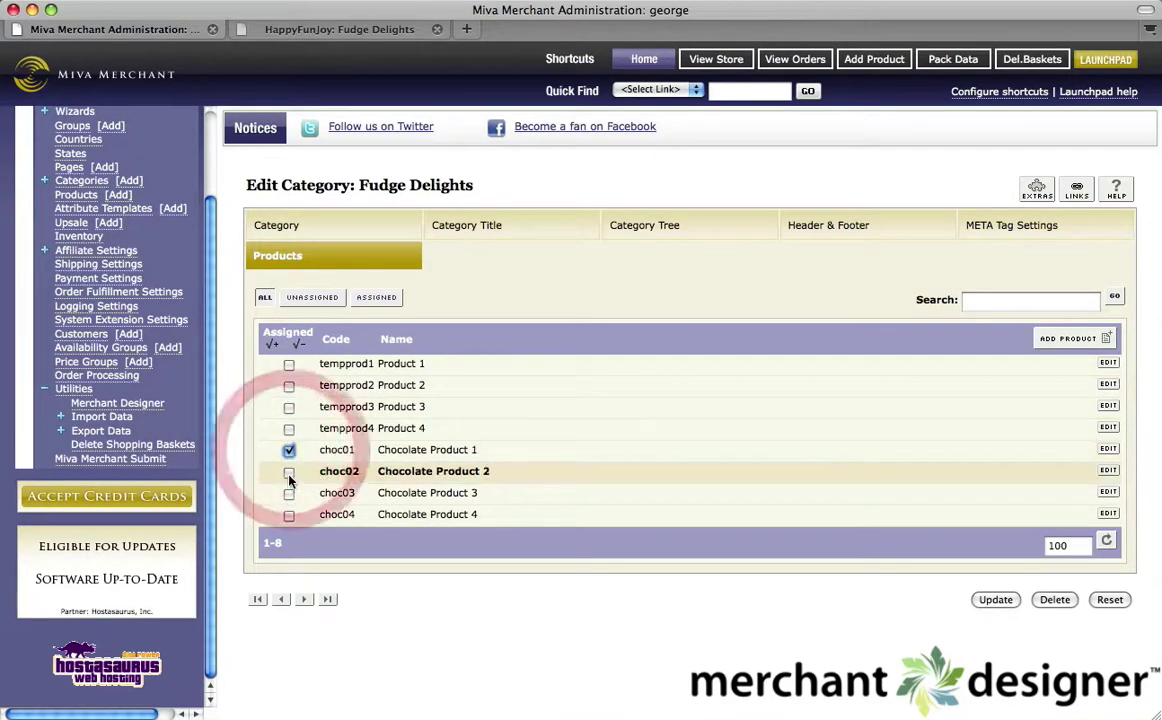
{"action": "left_click", "coordinate": [289, 472]}
{"action": "left_click", "coordinate": [289, 493]}
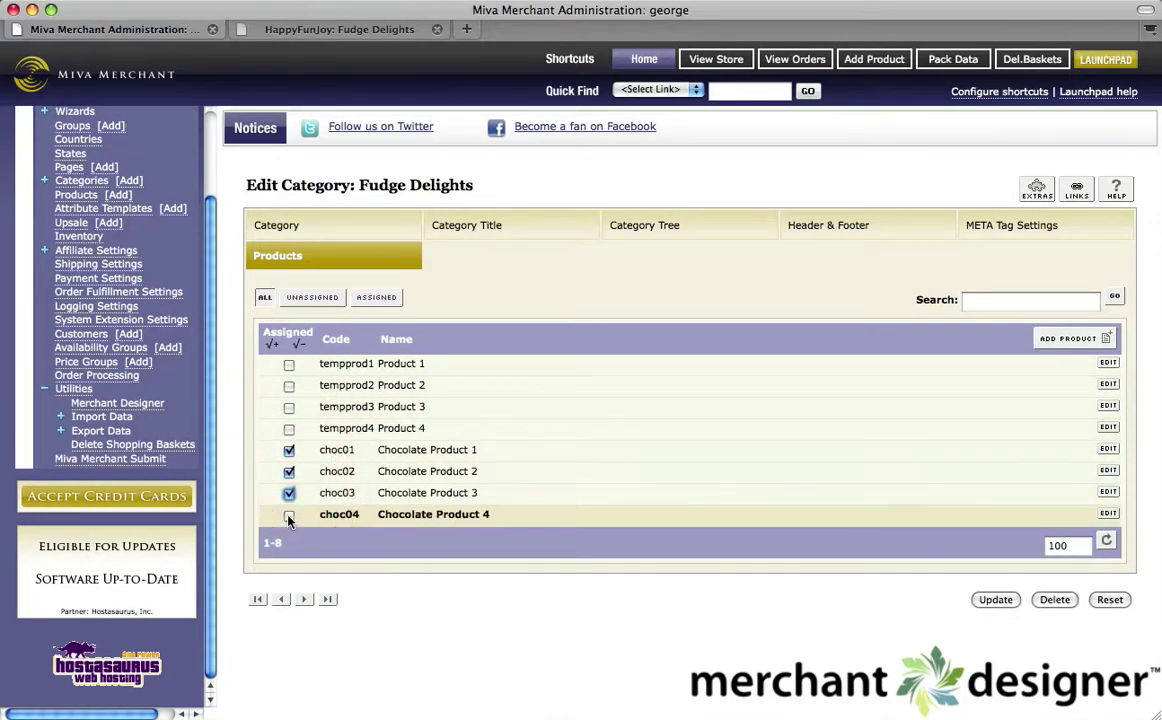
{"action": "left_click", "coordinate": [289, 515]}
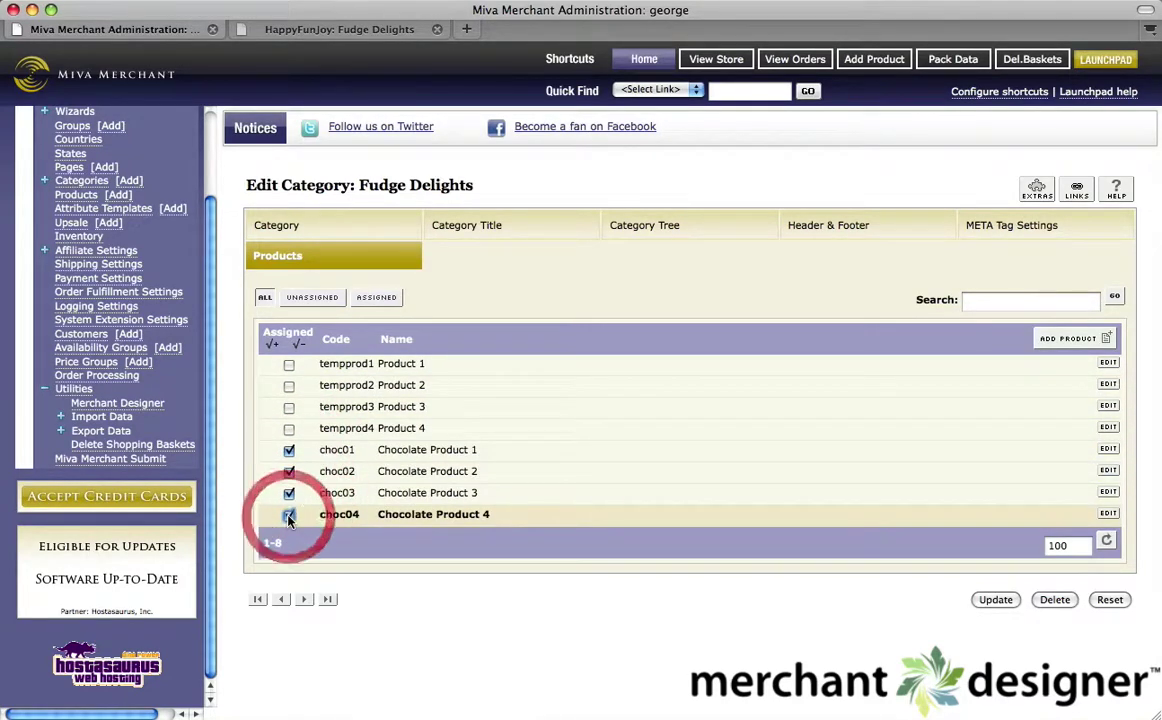
{"action": "left_click", "coordinate": [994, 600]}
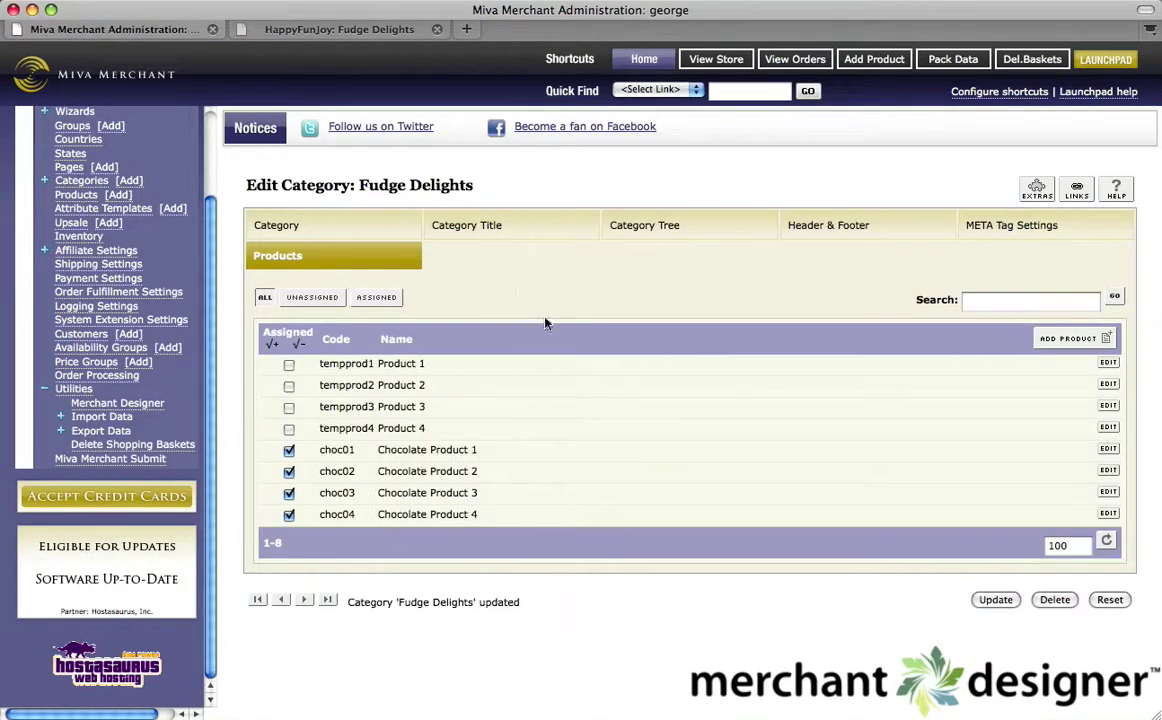
Step: Reload the storefront Fudge Delights page so Chocolate Products 1–4 appear with prices
{"action": "left_click", "coordinate": [327, 30]}
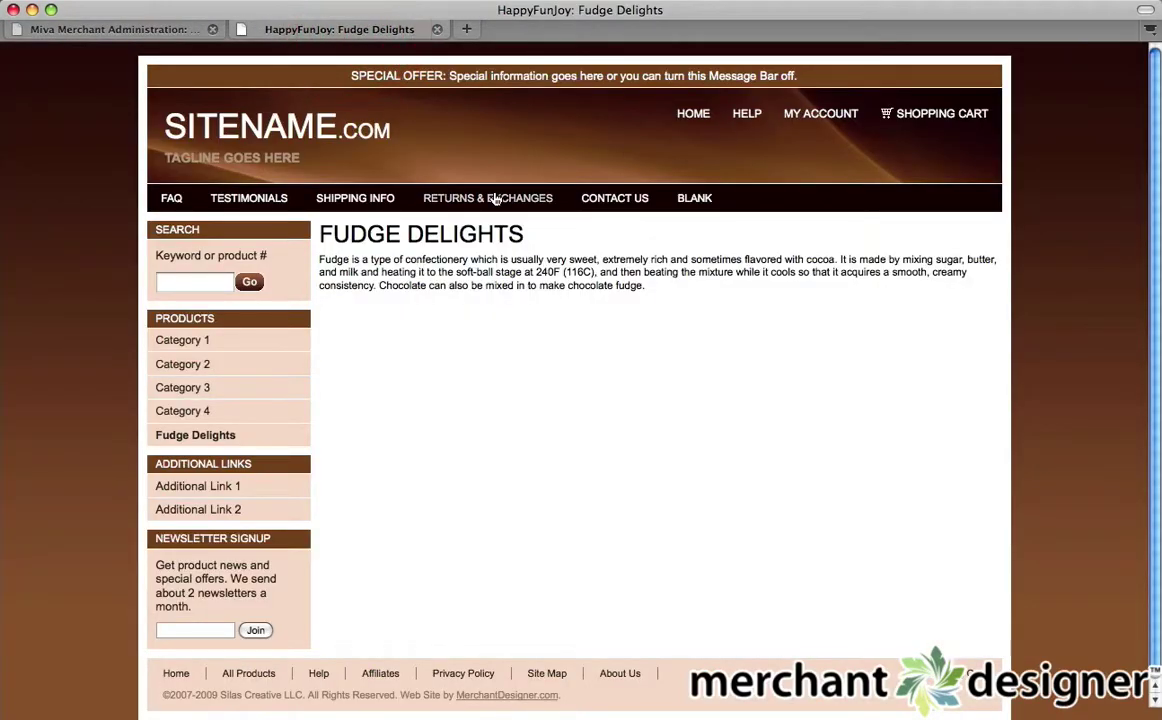
{"action": "key", "text": "super+r"}
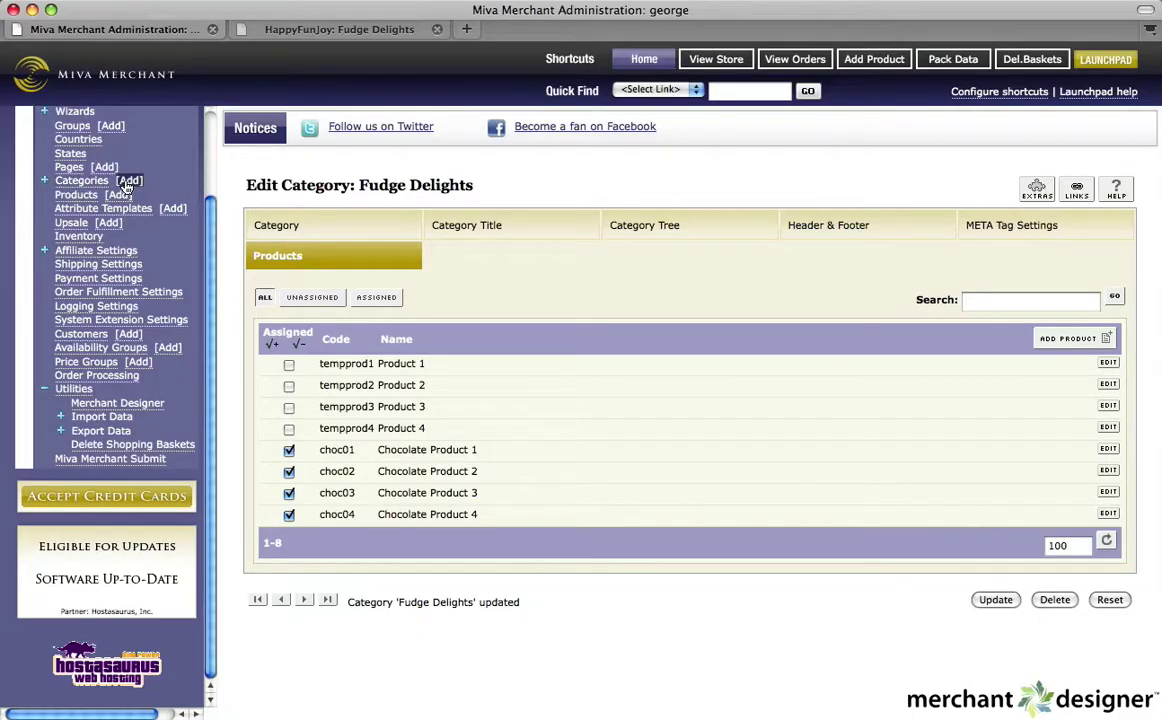
Step: Add category 'Milk Chocolate' with code 'milkchocolate' and parent category fudge
{"action": "left_click", "coordinate": [129, 182]}
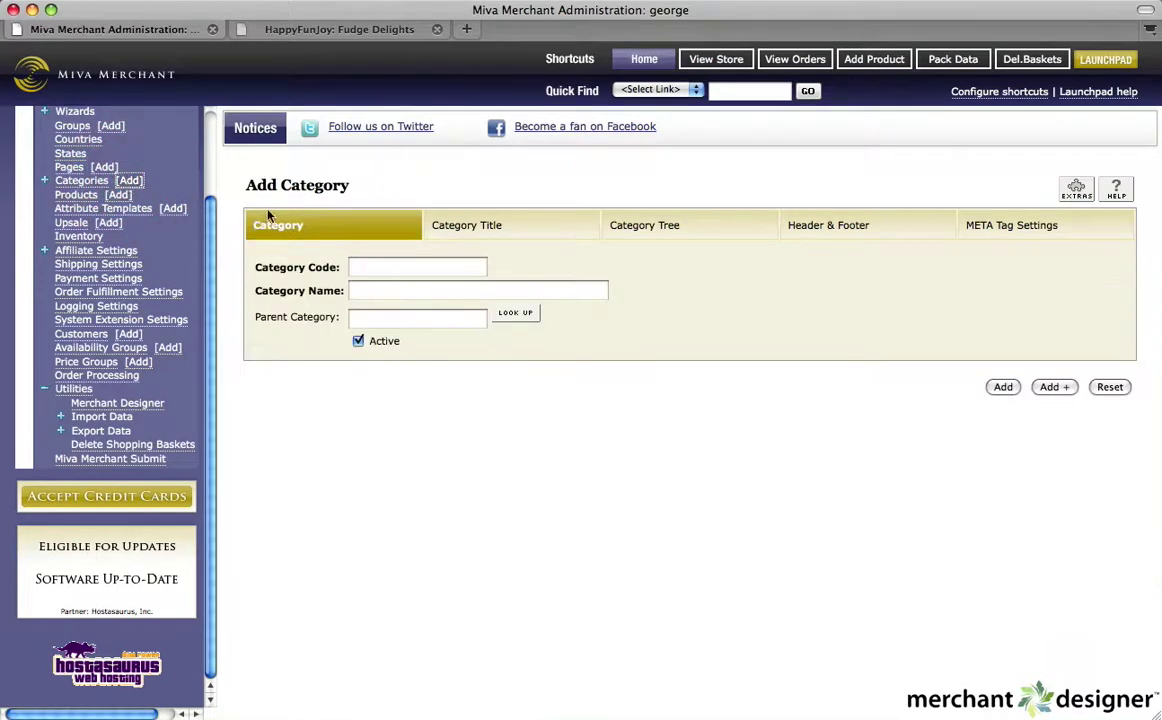
{"action": "left_click", "coordinate": [411, 267]}
{"action": "type", "text": "milk cho"}
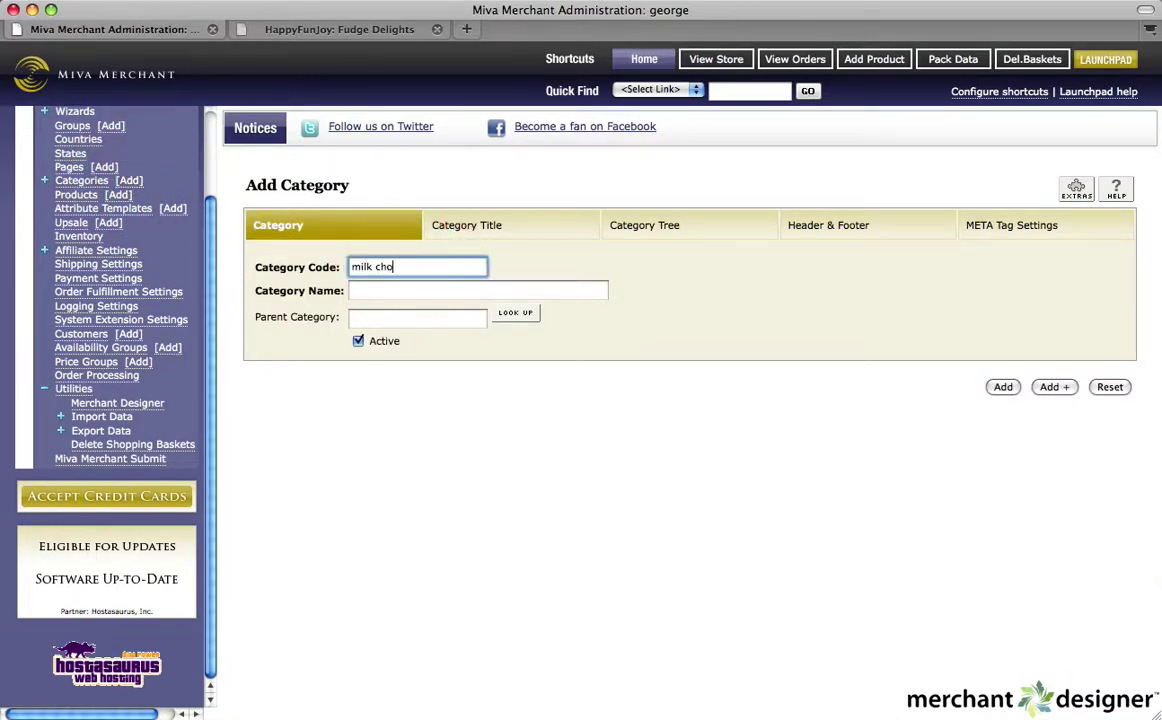
{"action": "key", "text": "BackSpace"}
{"action": "key", "text": "BackSpace"}
{"action": "key", "text": "BackSpace"}
{"action": "key", "text": "BackSpace"}
{"action": "type", "text": "chocolate"}
{"action": "key", "text": "Tab"}
{"action": "type", "text": "Milk Cho"}
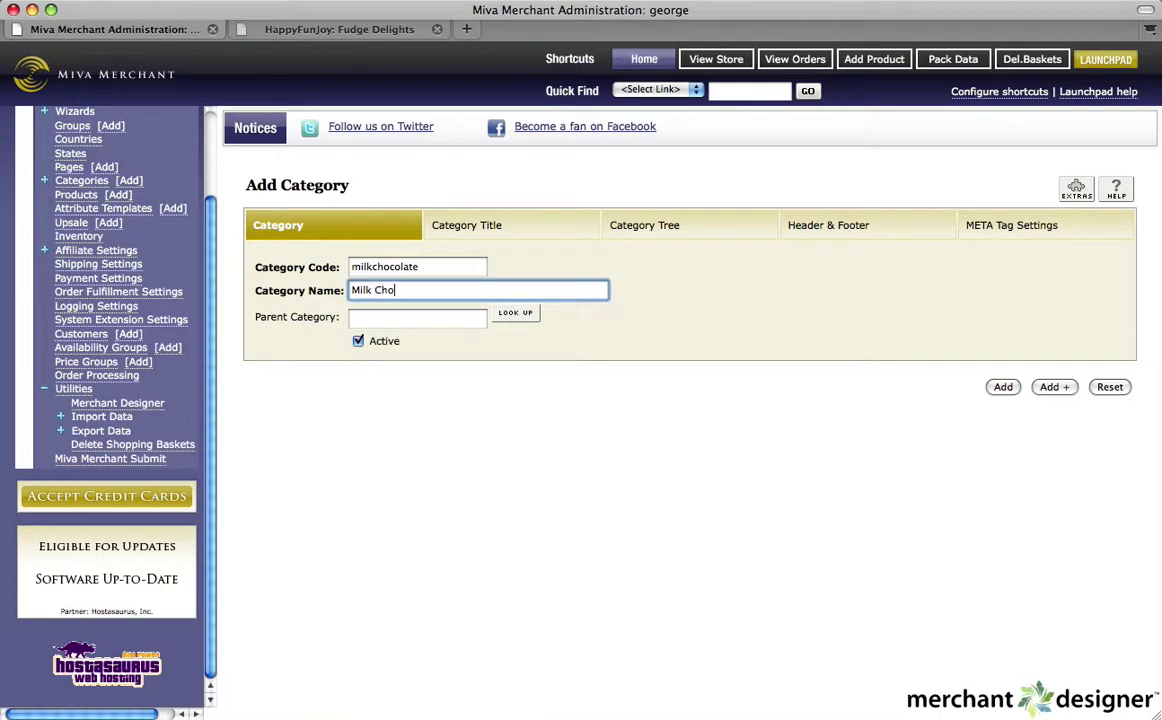
{"action": "type", "text": "colate"}
{"action": "left_click_drag", "start_coordinate": [255, 318], "coordinate": [325, 320]}
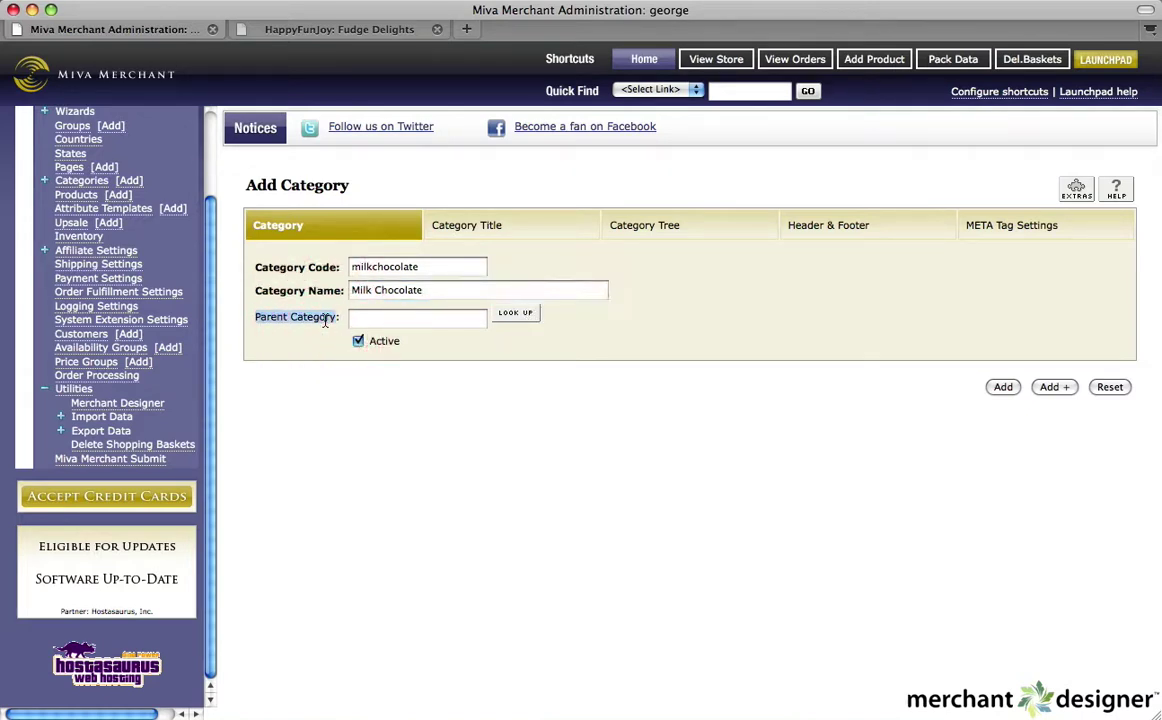
{"action": "left_click", "coordinate": [512, 318]}
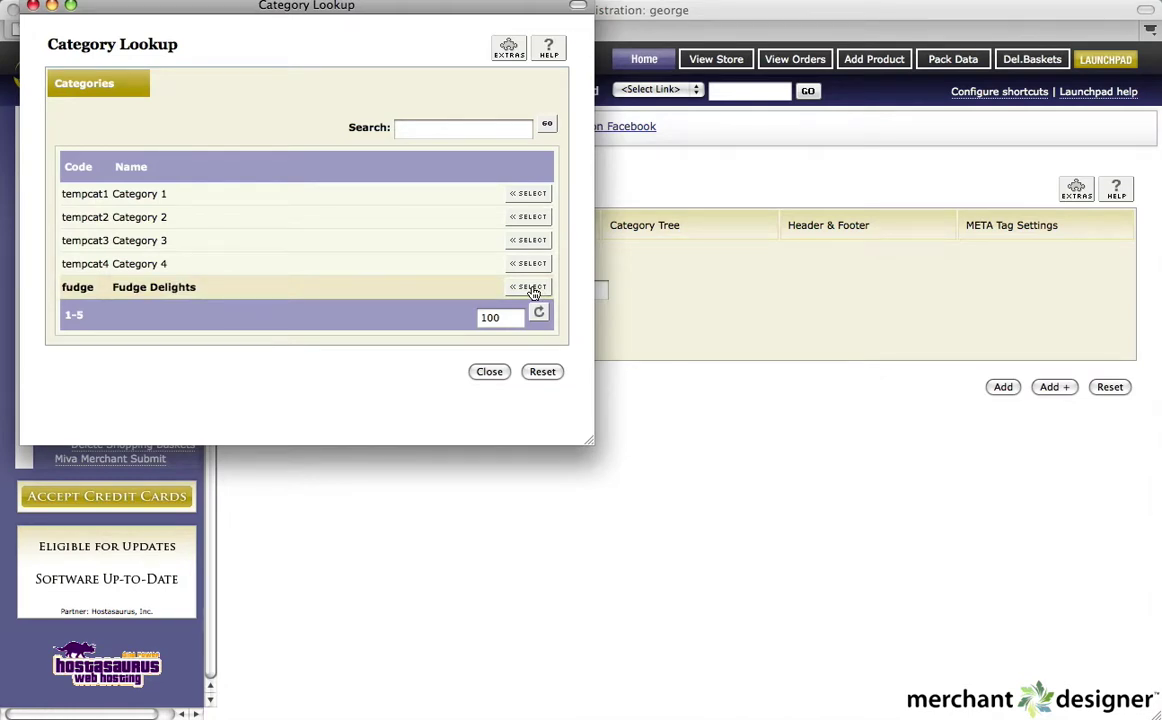
{"action": "left_click", "coordinate": [530, 288]}
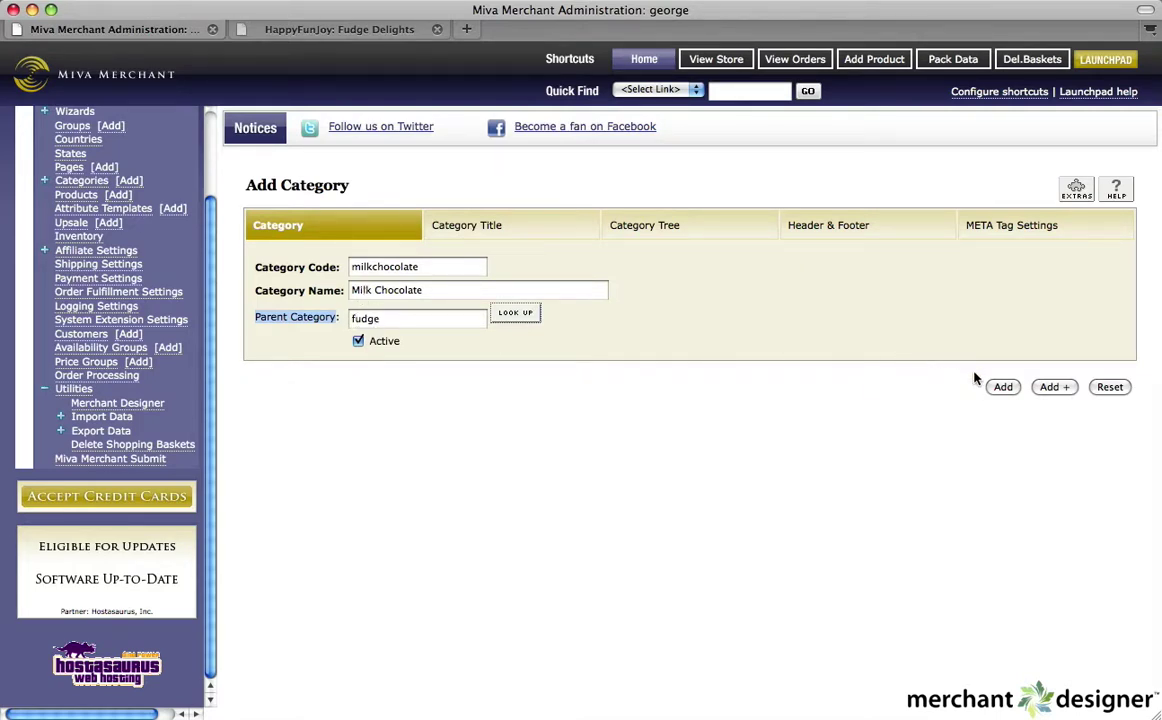
{"action": "left_click", "coordinate": [1001, 388]}
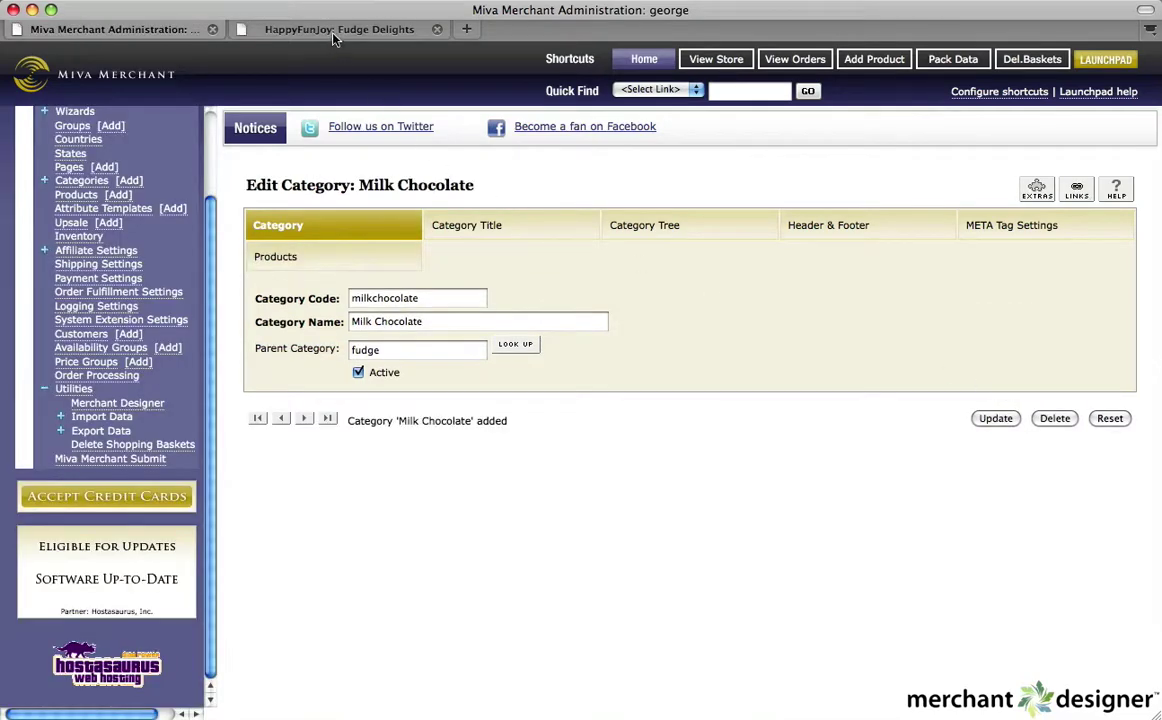
Step: Browse the storefront from the home page through Fudge Delights to the empty Milk Chocolate page
{"action": "left_click", "coordinate": [301, 28]}
{"action": "left_click", "coordinate": [182, 118]}
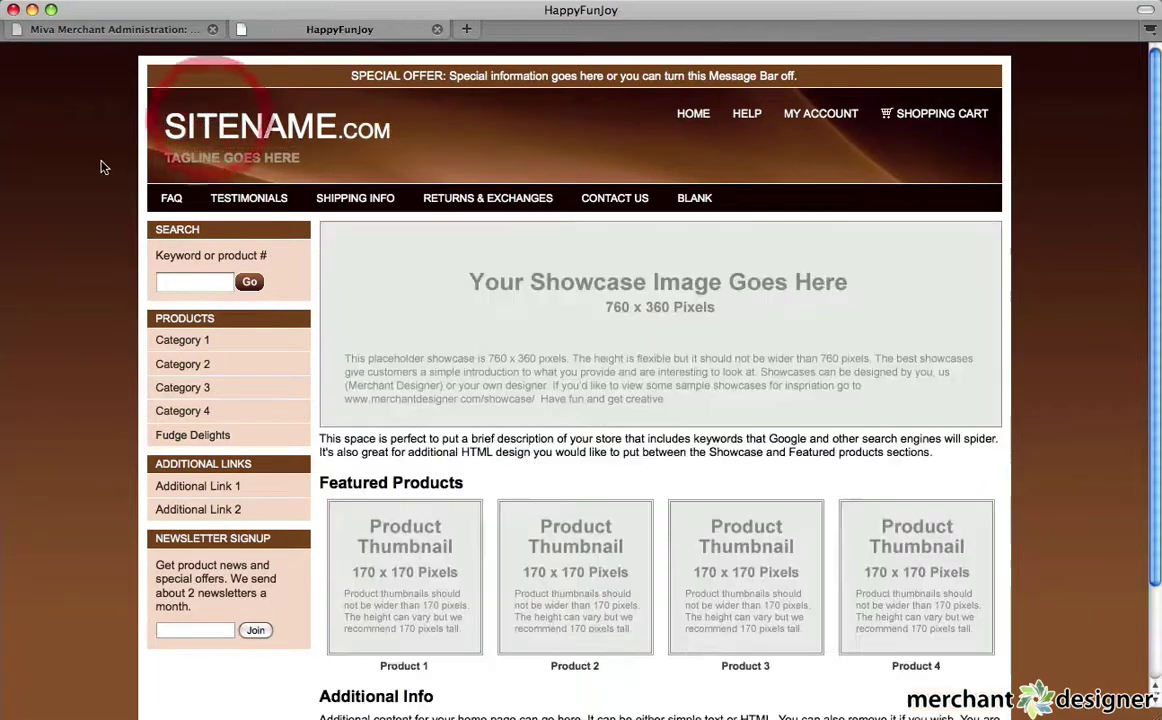
{"action": "left_click", "coordinate": [190, 437]}
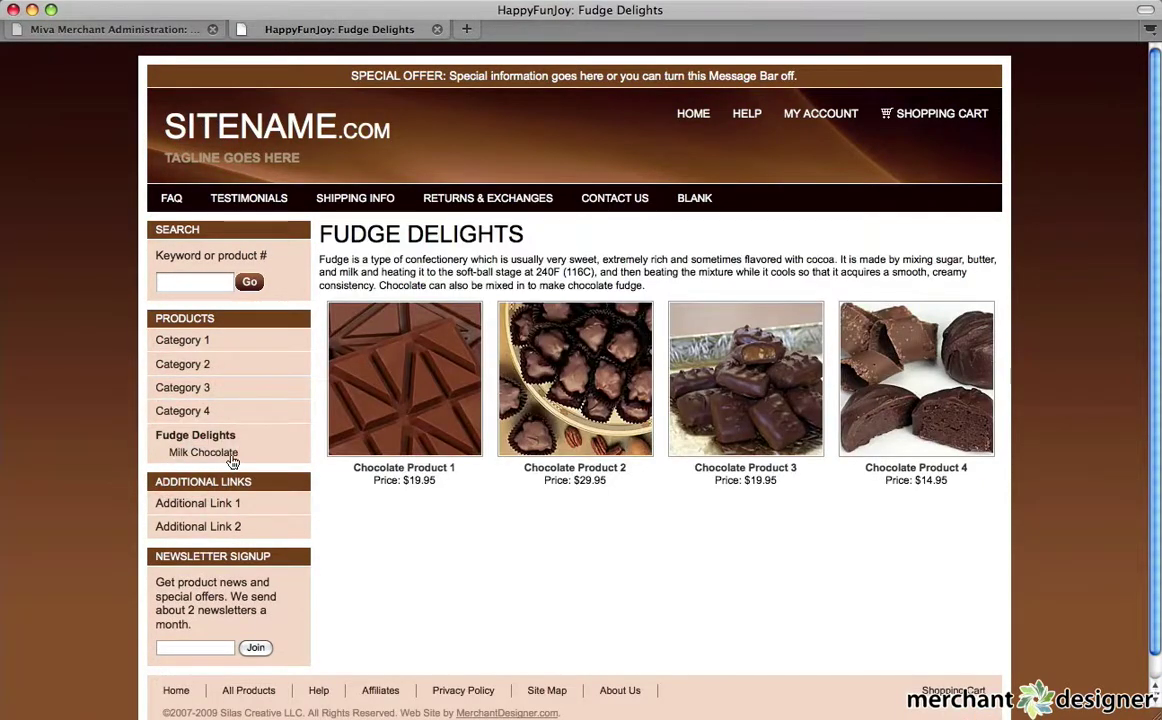
{"action": "left_click", "coordinate": [219, 455]}
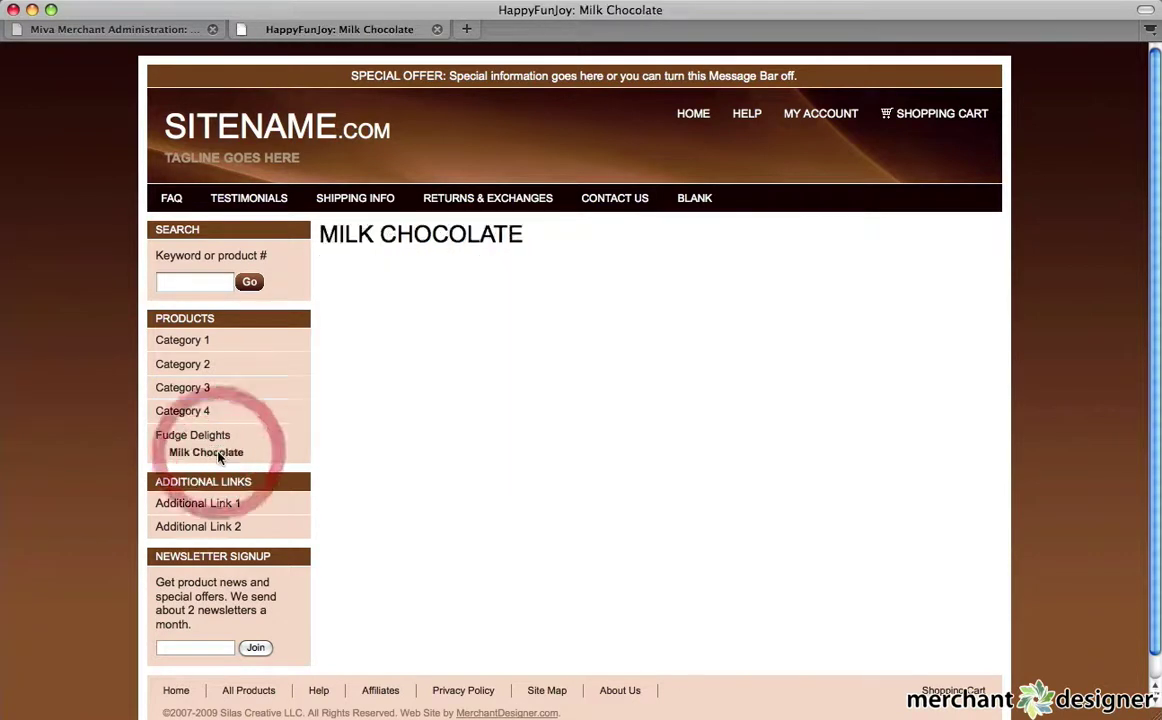